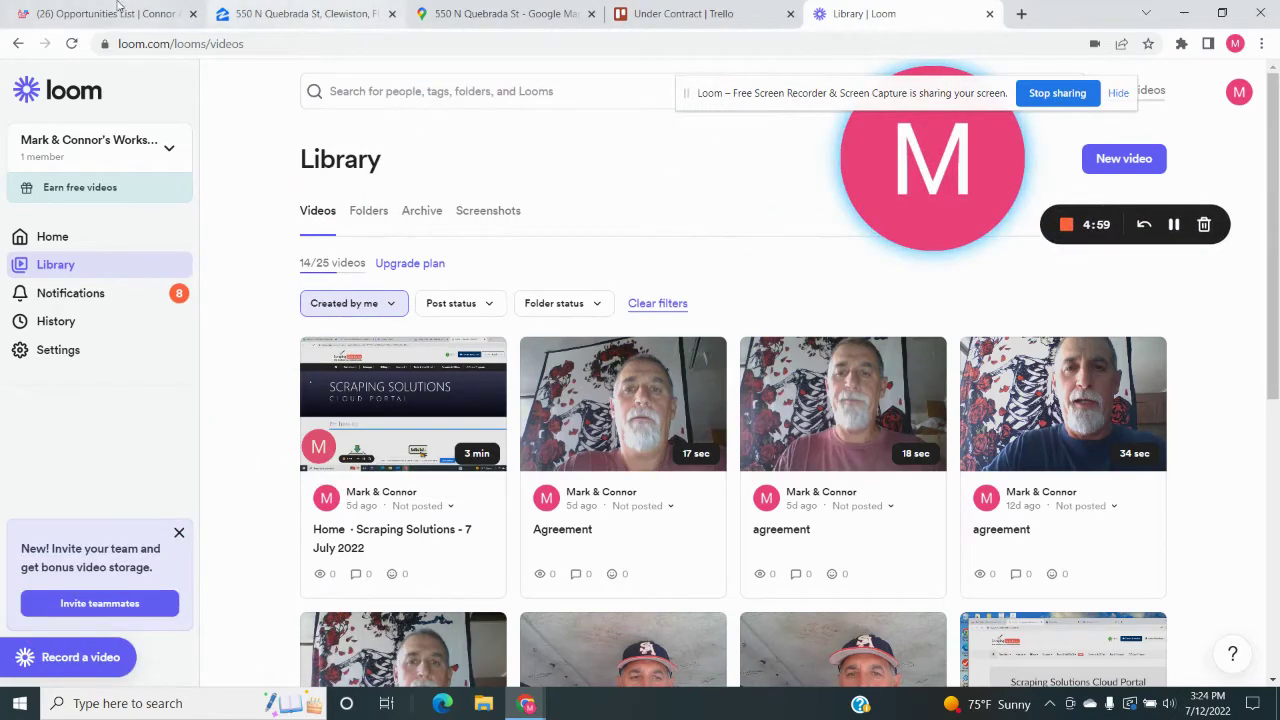
- Switch to the REIReply Opportunities board showing Replied 12, VM 5, A-Lead 3 and No 31
click(101, 17)
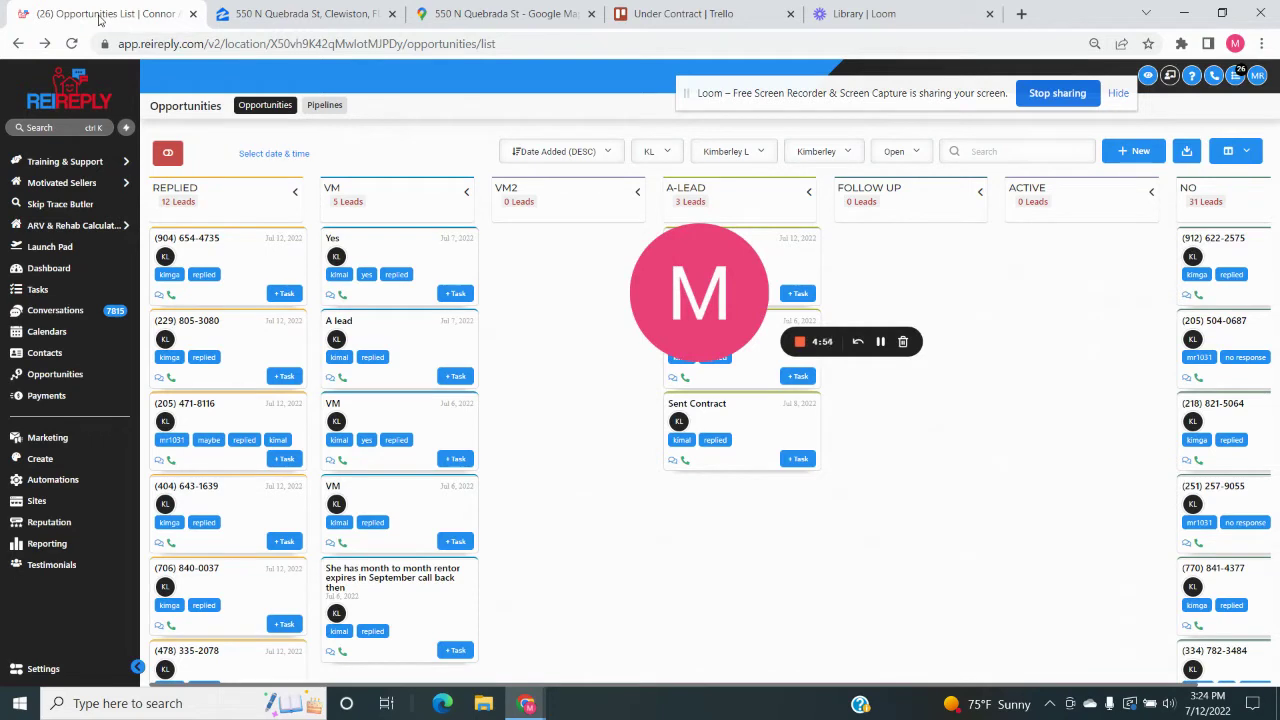
drag(666, 280, 1172, 93)
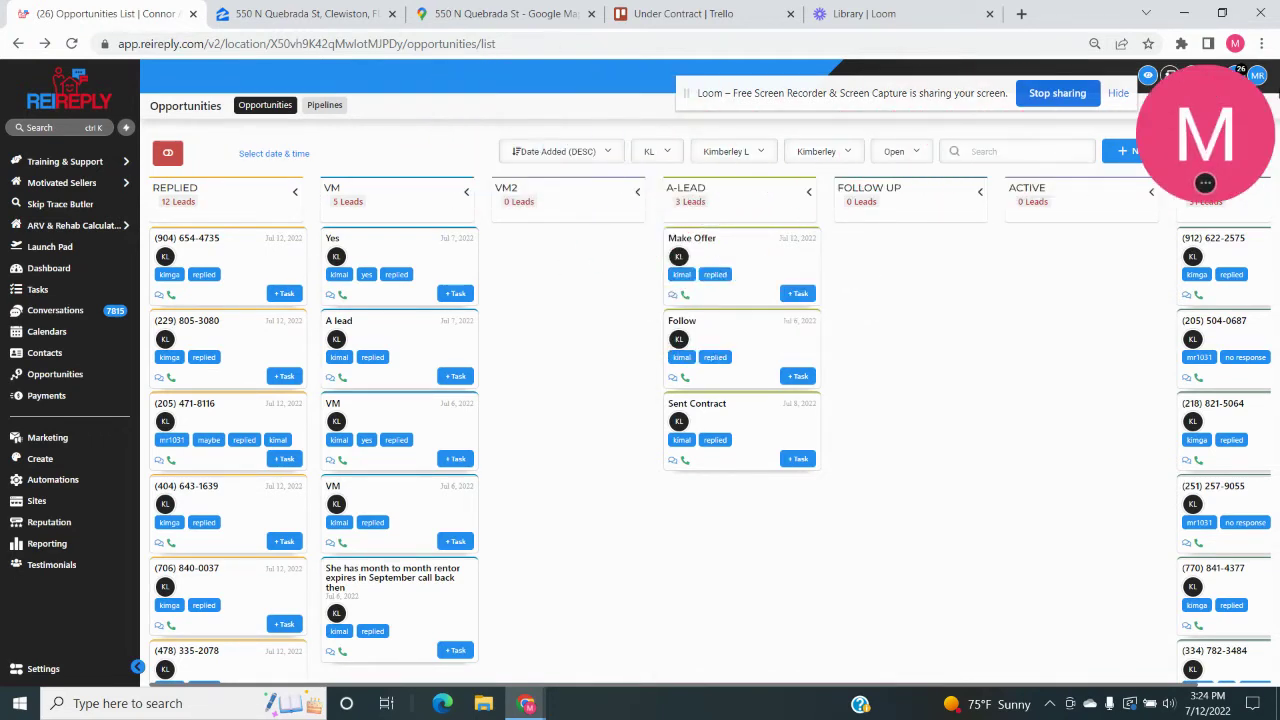
- Open the first Replied lead's contact record and show its General Info details
click(160, 297)
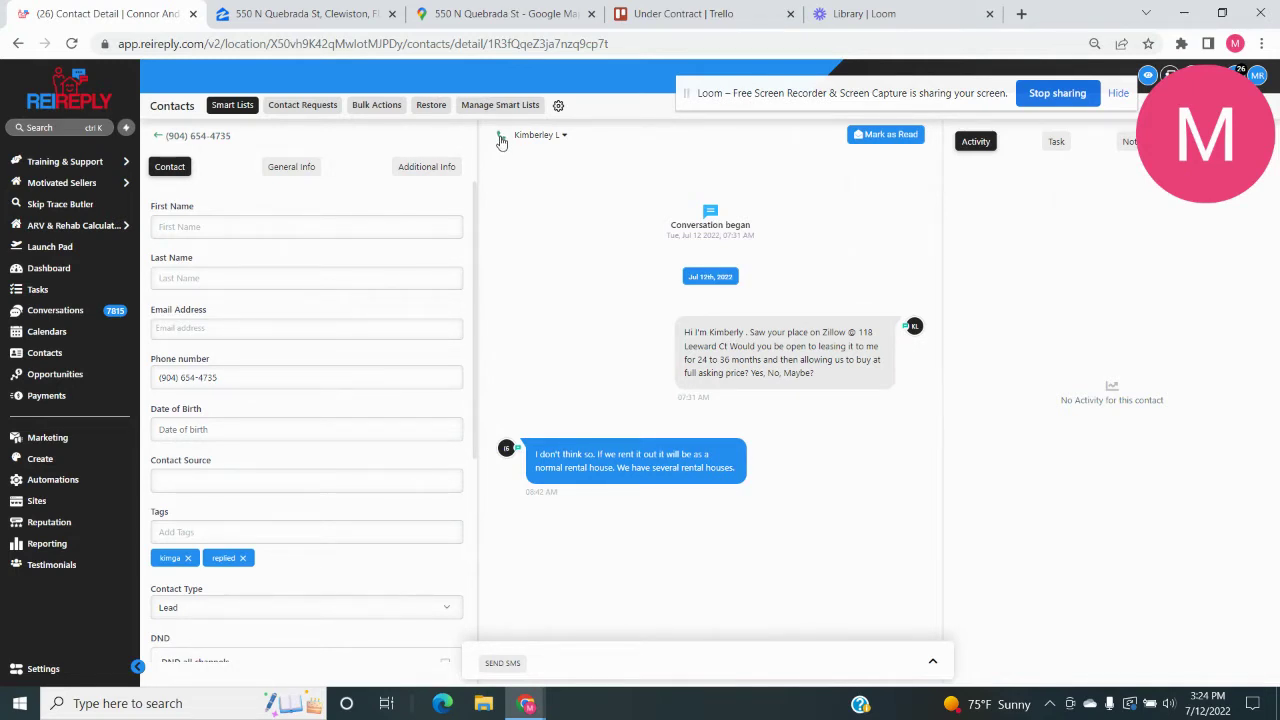
click(304, 172)
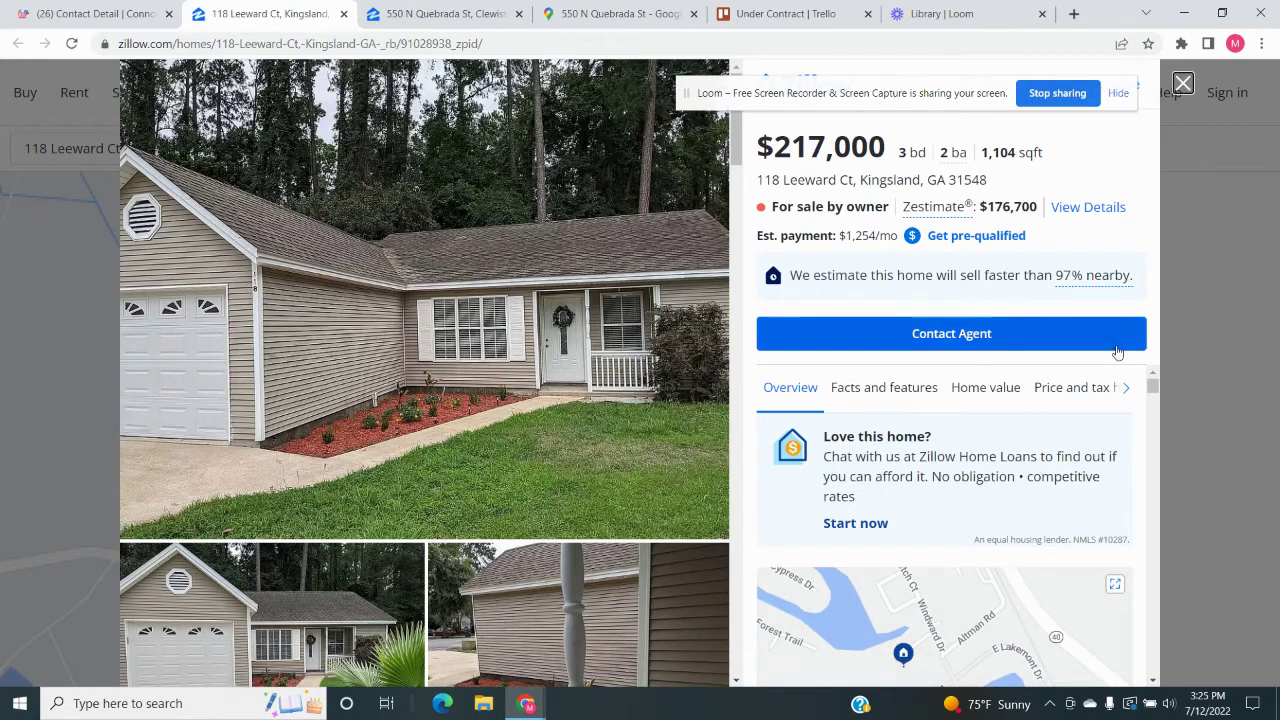
- Scroll the Zillow listing's Facts and features and Home value sections, then return to REIReply
drag(1152, 386, 1152, 476)
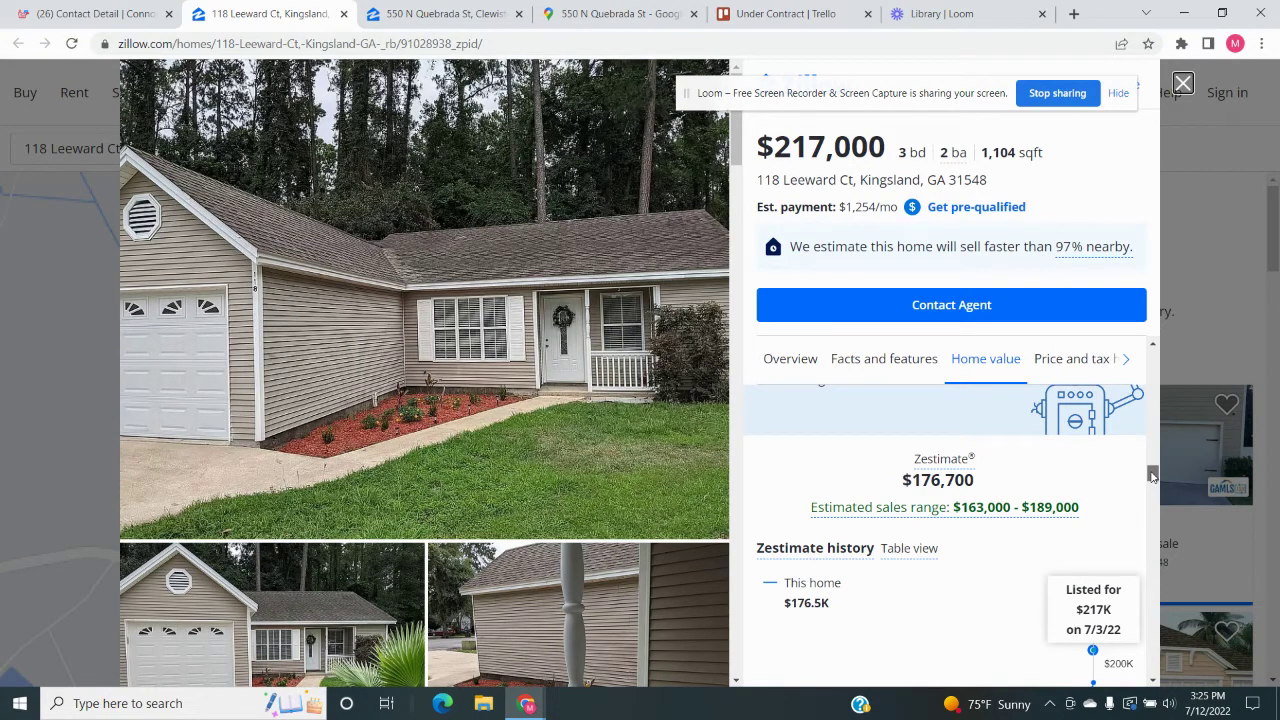
drag(1152, 476, 1152, 365)
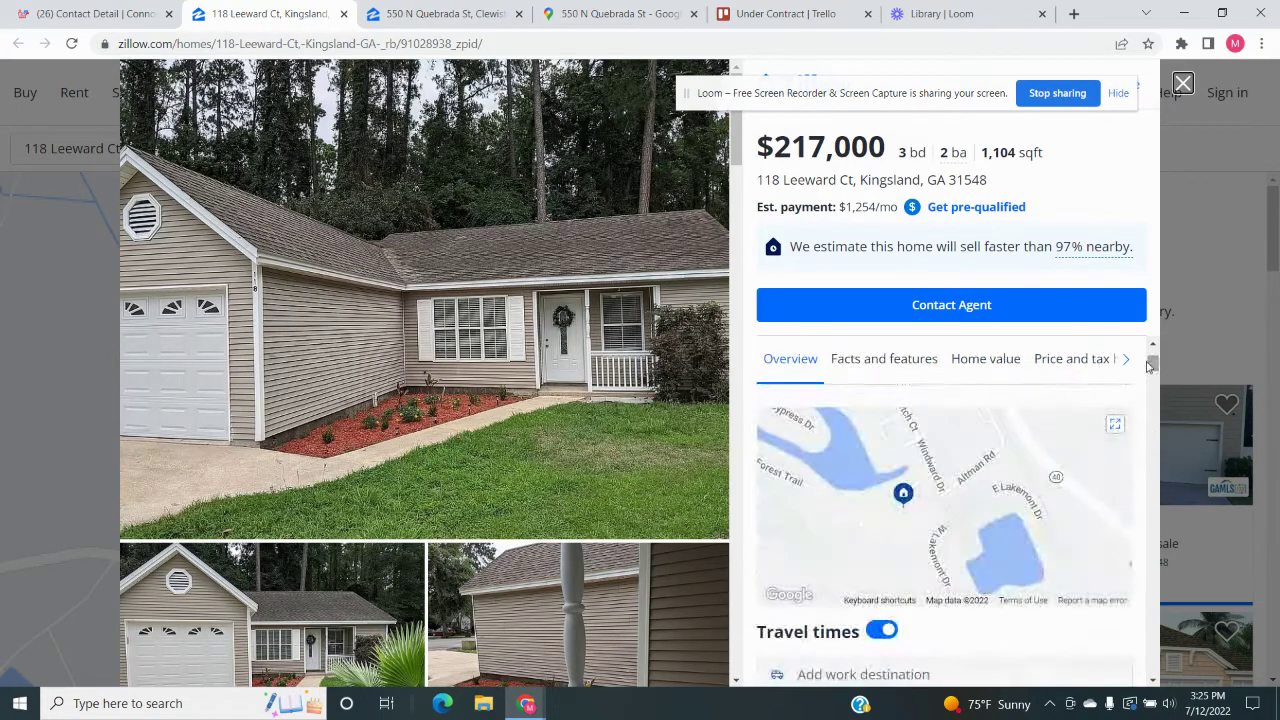
click(103, 18)
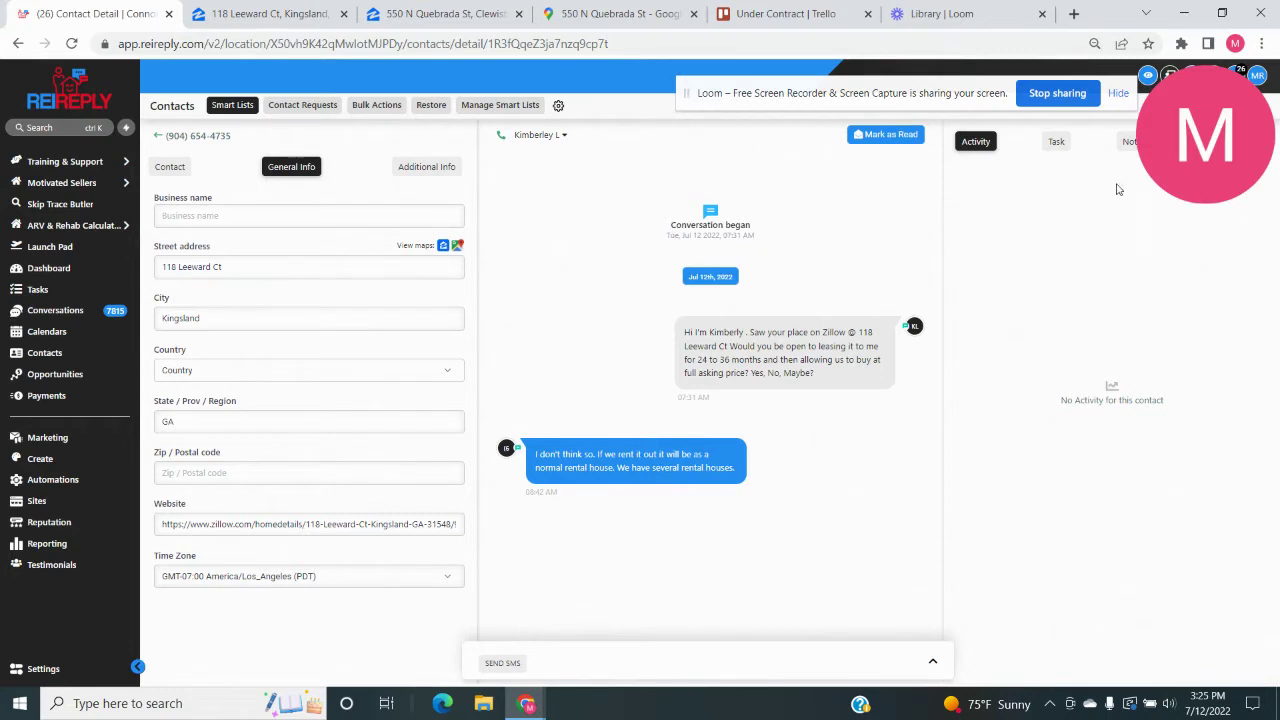
- Draft a new note on the lead reading 'why $217'
mouse_move(1183, 152)
drag(1183, 152, 1095, 612)
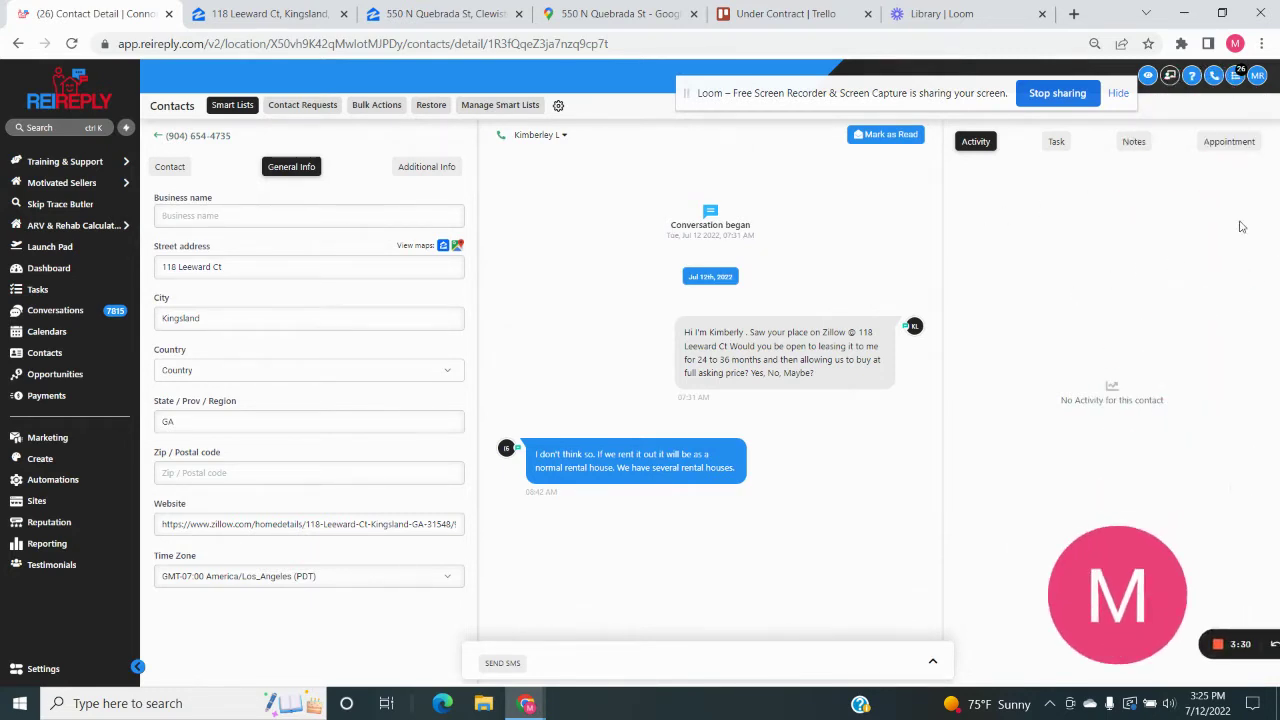
click(1133, 141)
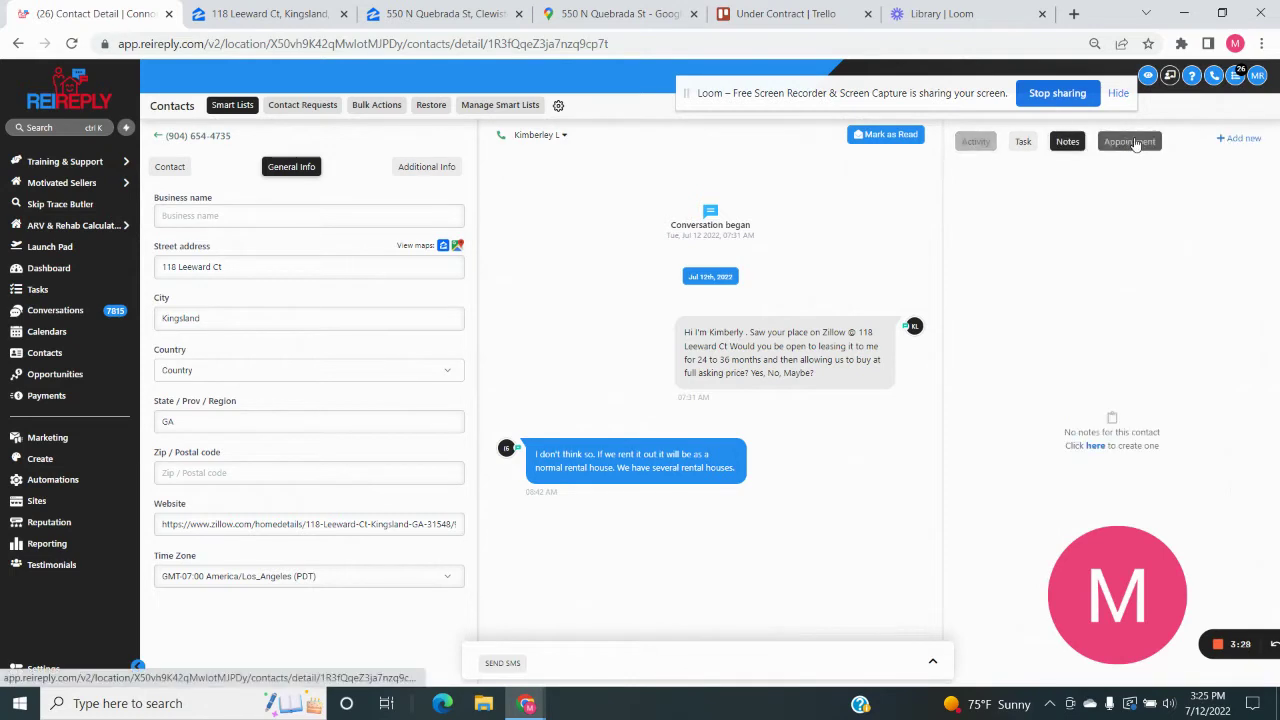
click(1235, 145)
click(980, 189)
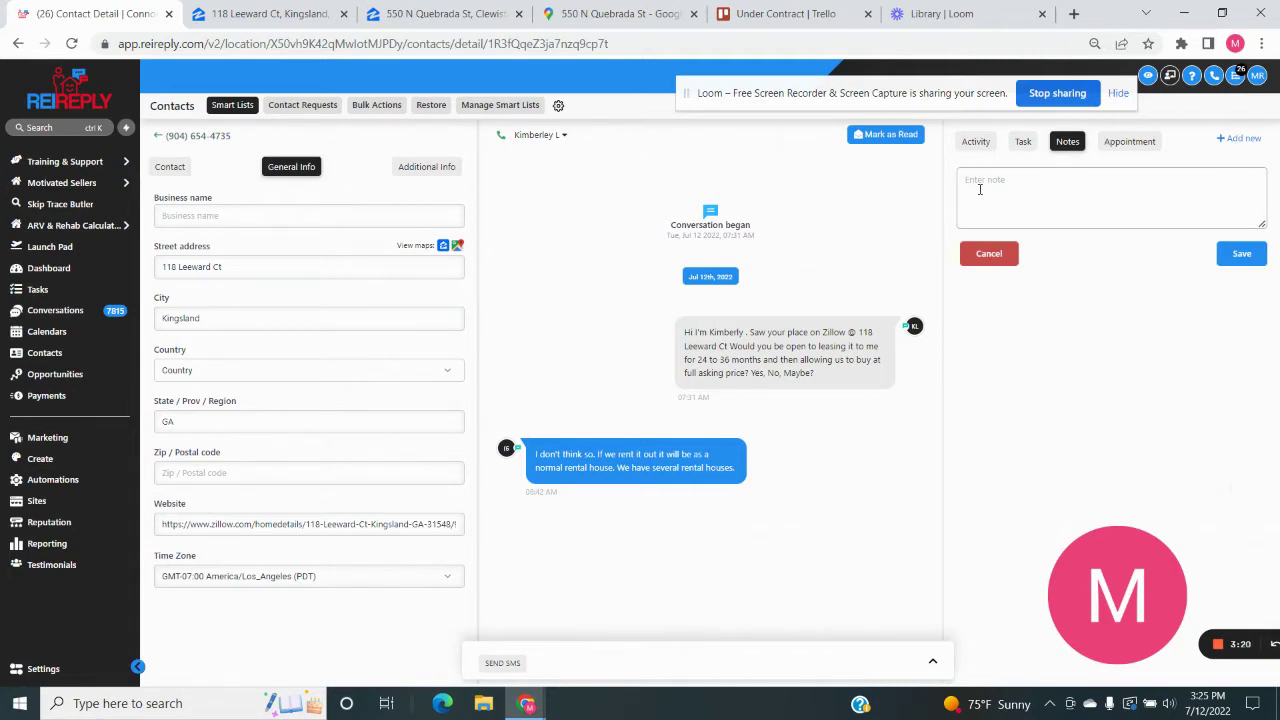
text(w)
text(hy $217)
- Return to the Contact fields and scroll down to the Replied (KL) opportunity
click(180, 170)
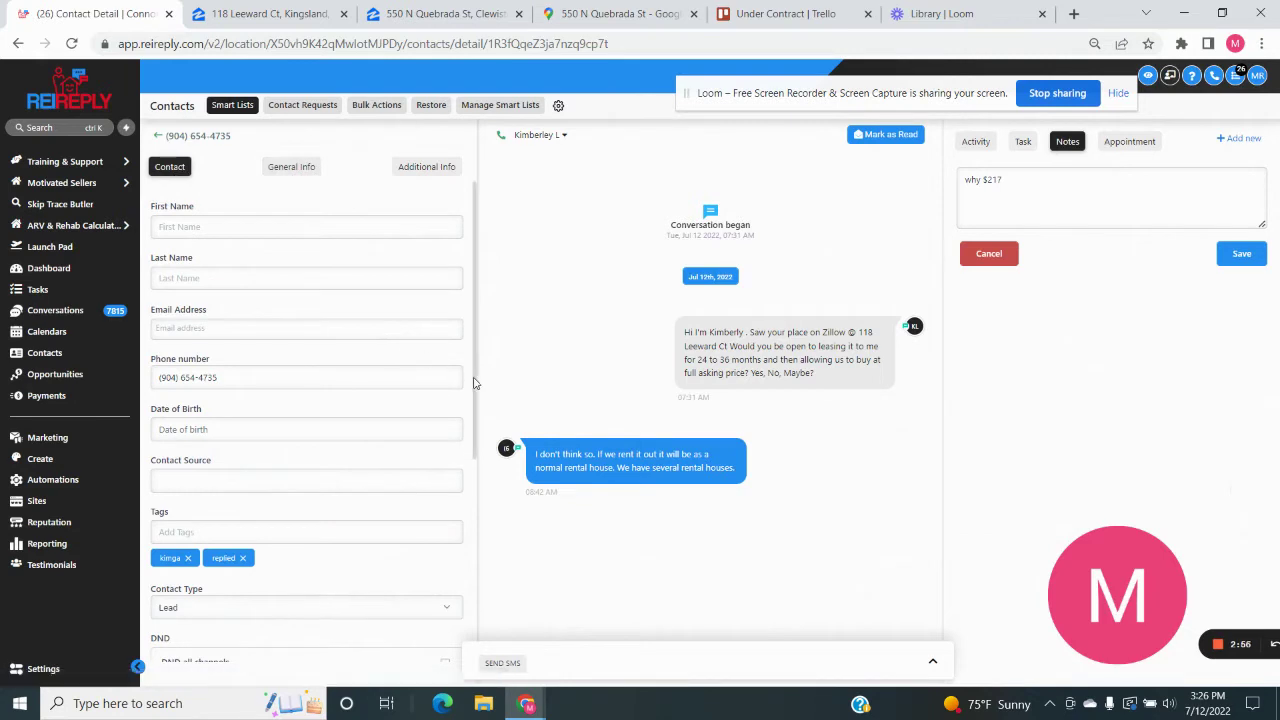
drag(474, 383, 469, 598)
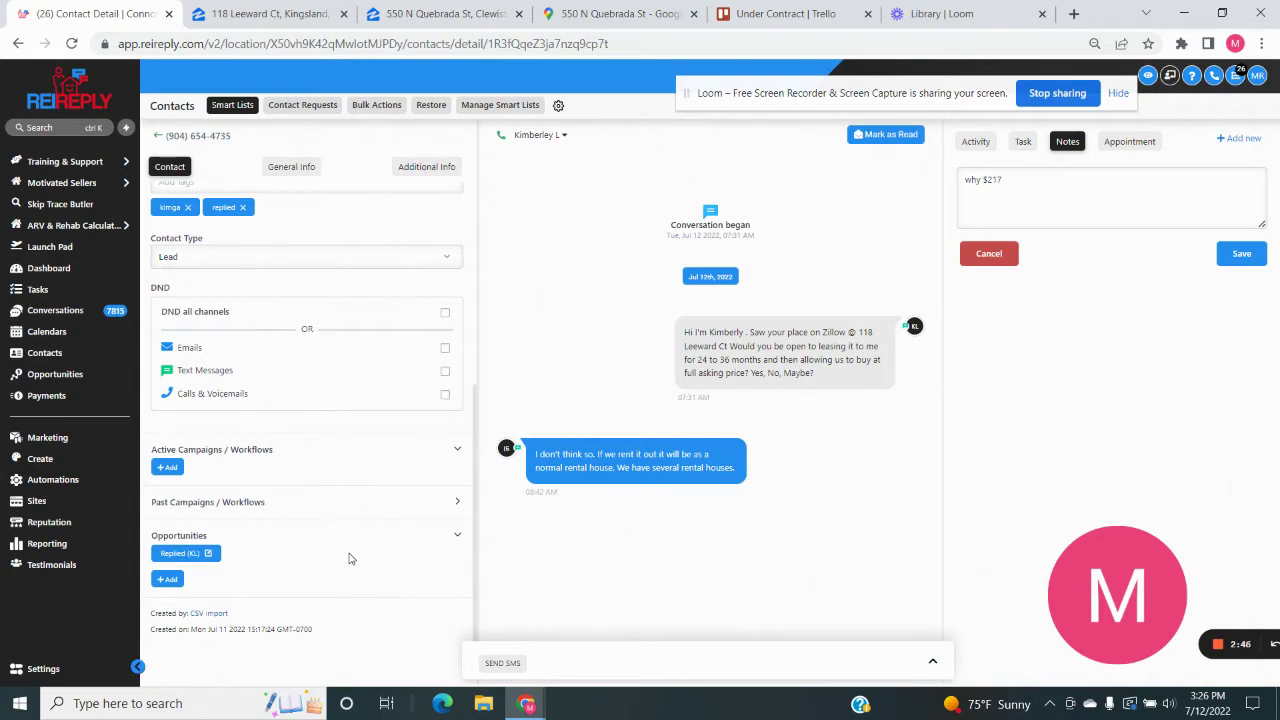
- Rename the Replied (KL) opportunity to VM, set its stage to Vm, and update it
click(208, 555)
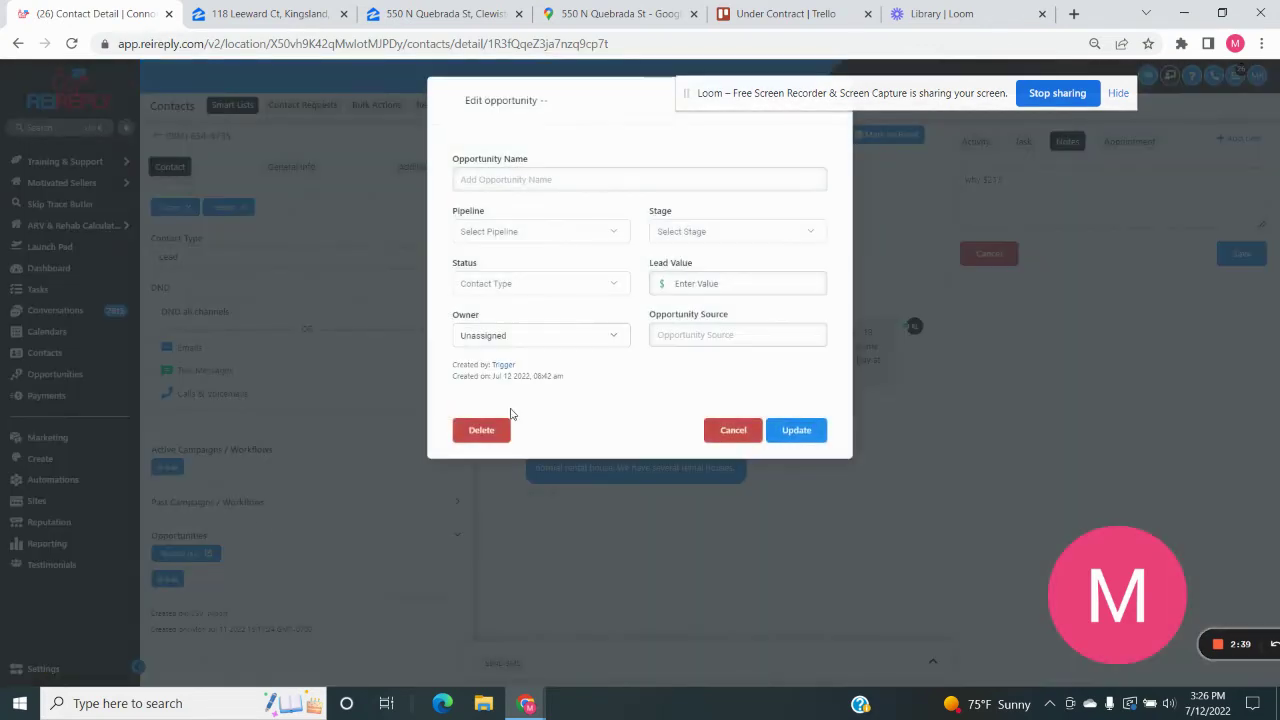
click(514, 179)
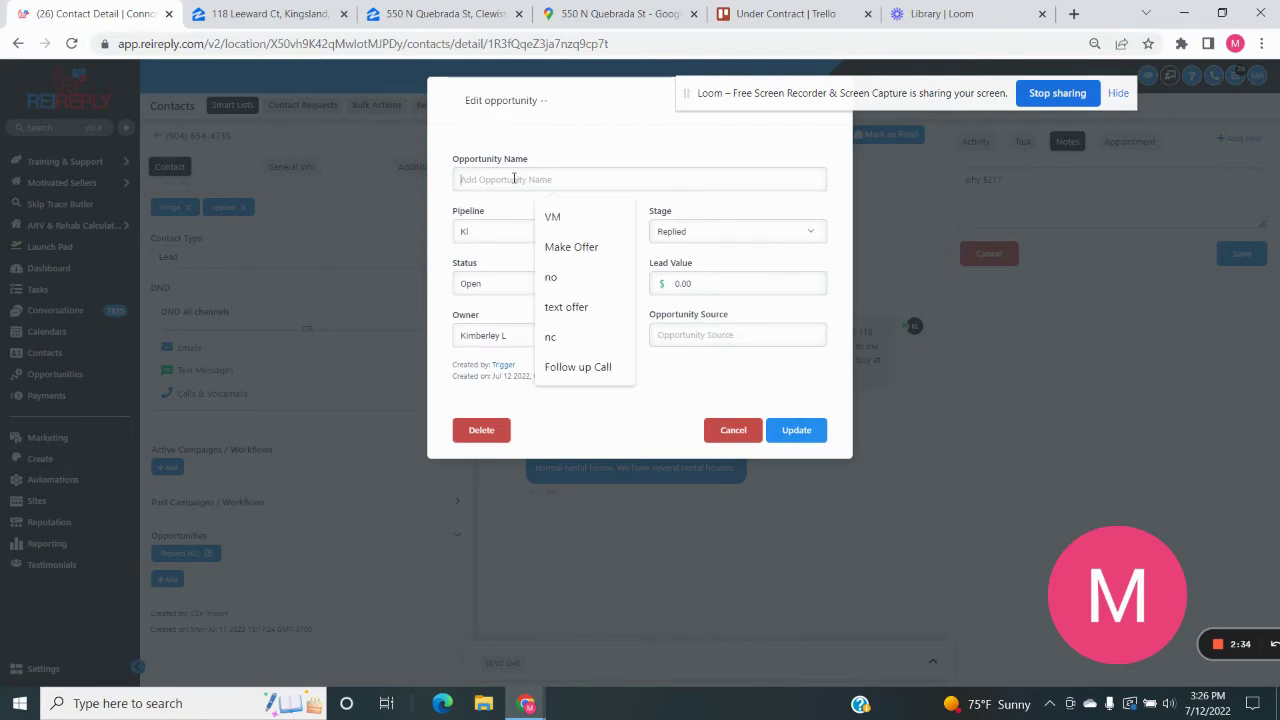
click(553, 218)
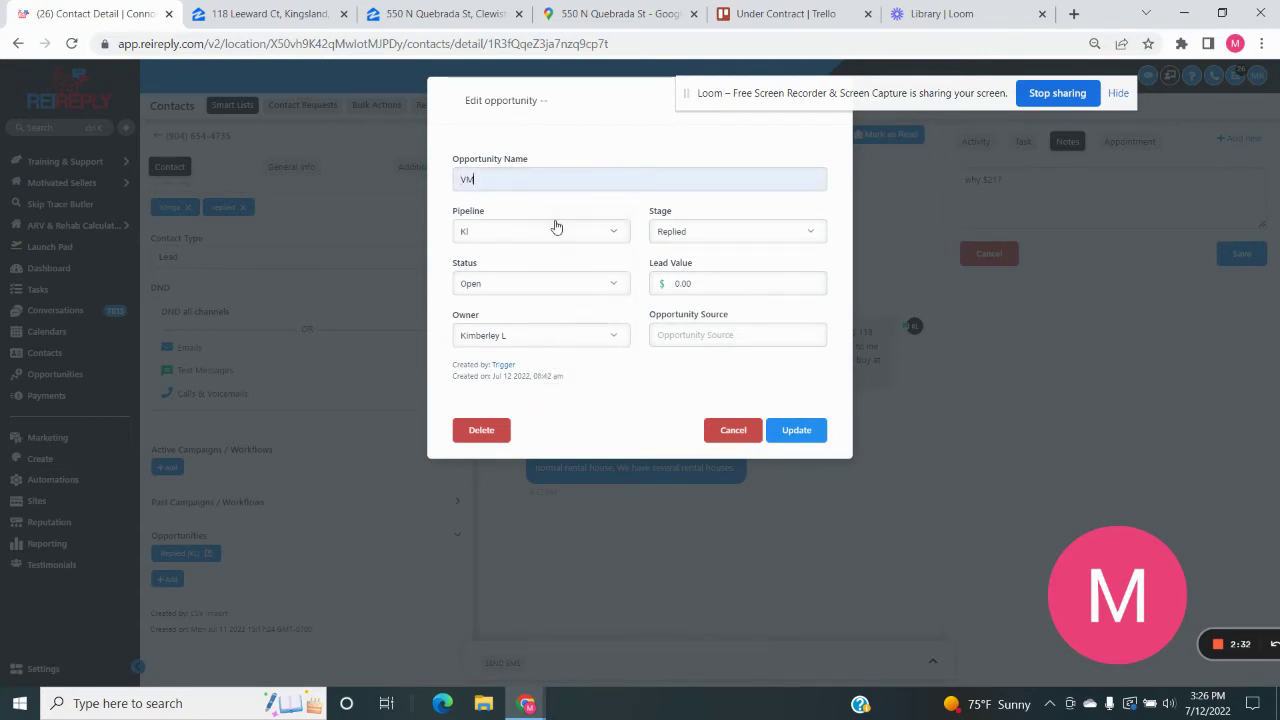
click(813, 236)
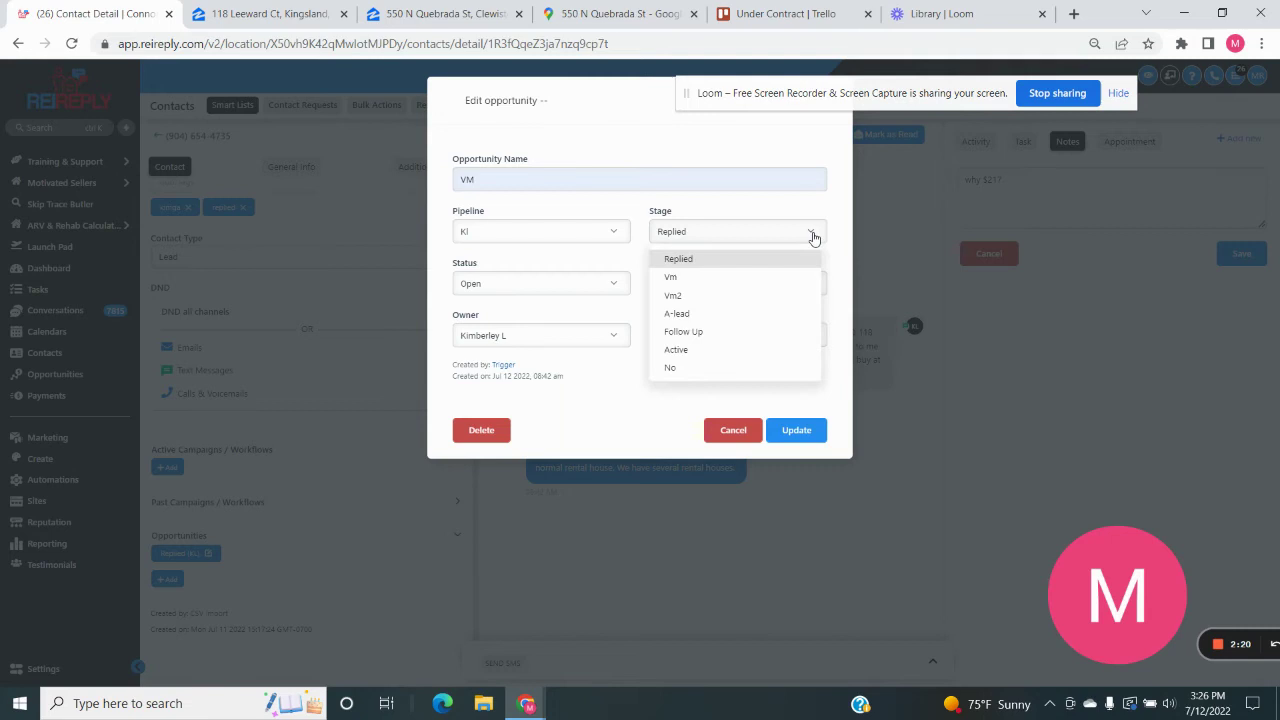
click(752, 279)
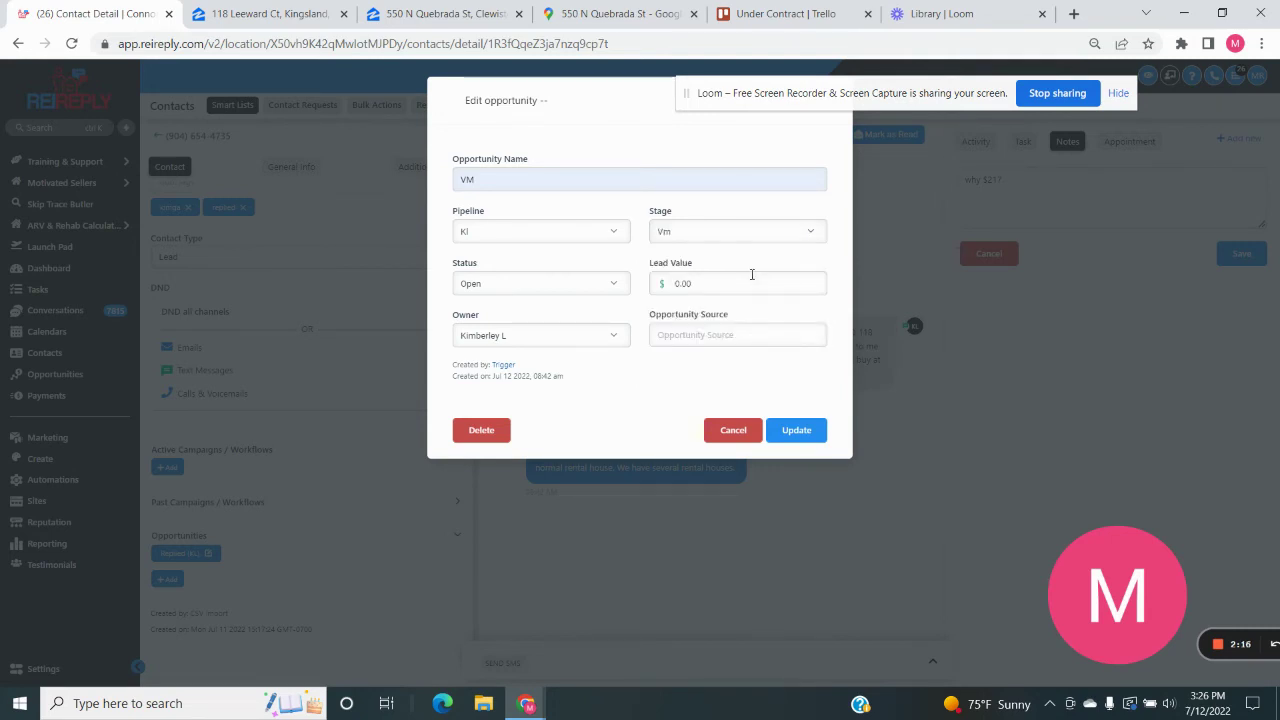
click(796, 432)
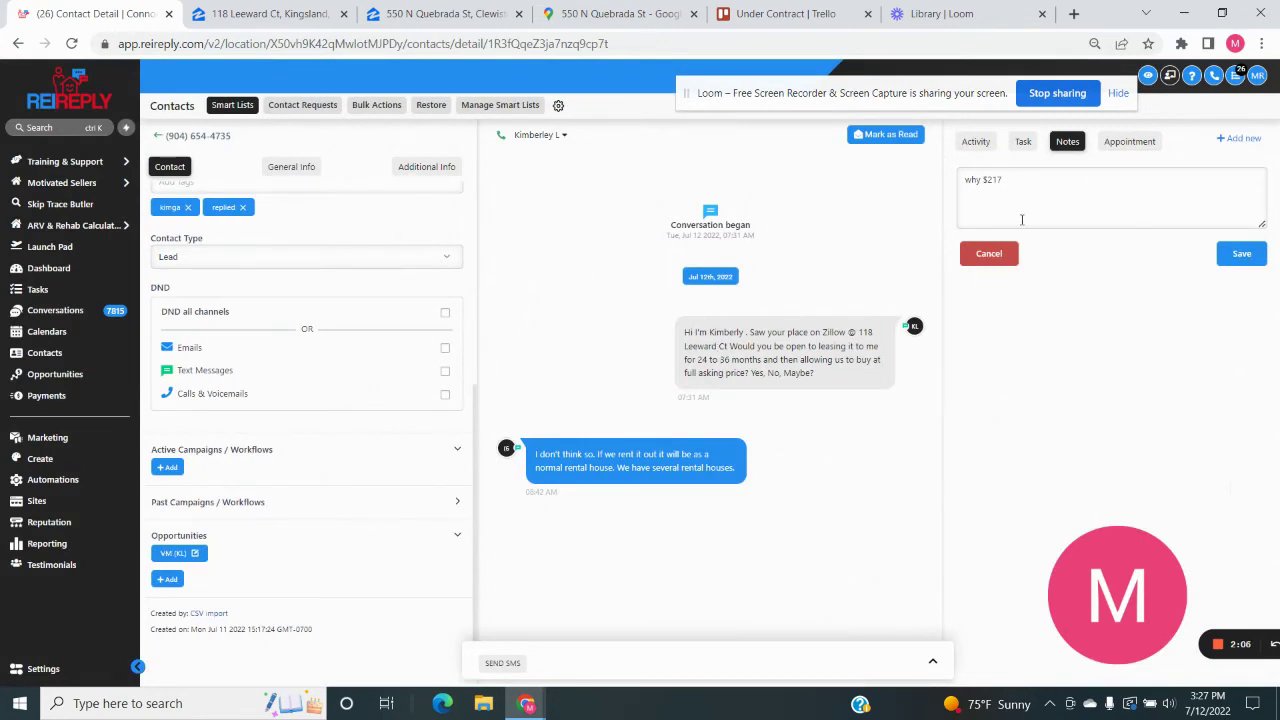
- Save the 'why $21?' note and go back to the board, now Replied 11, VM 6
click(1020, 183)
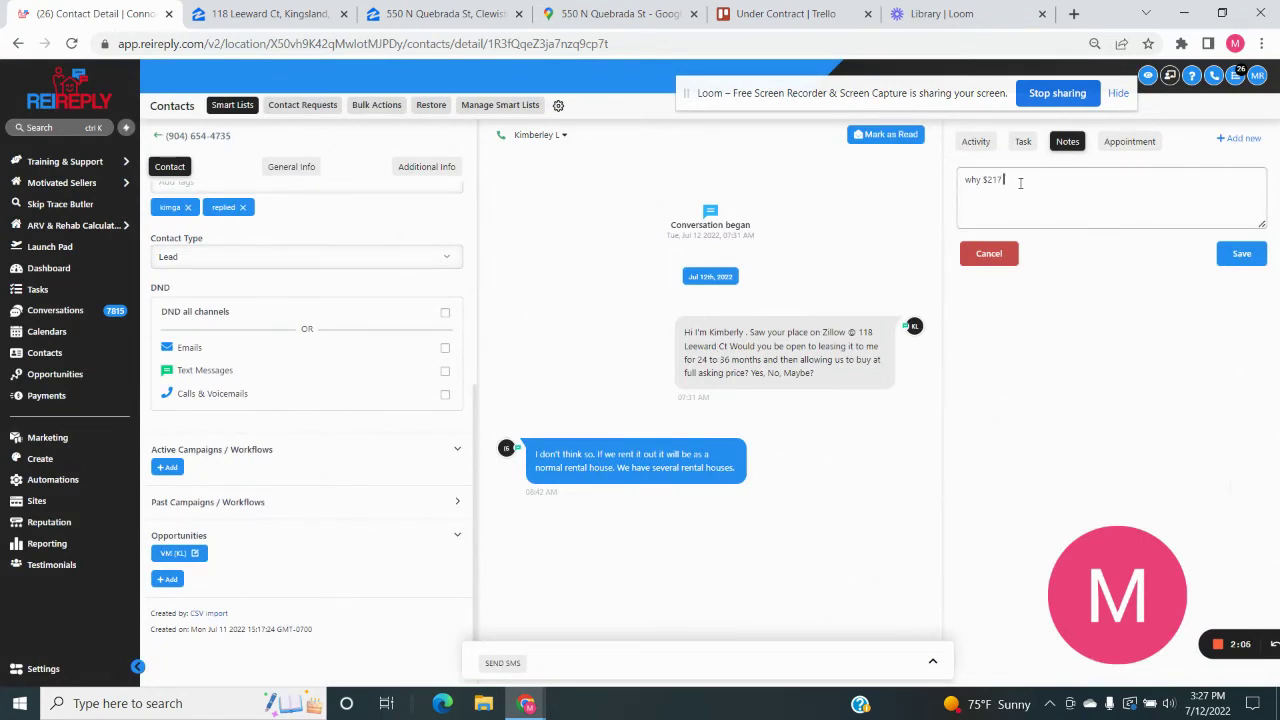
click(1237, 256)
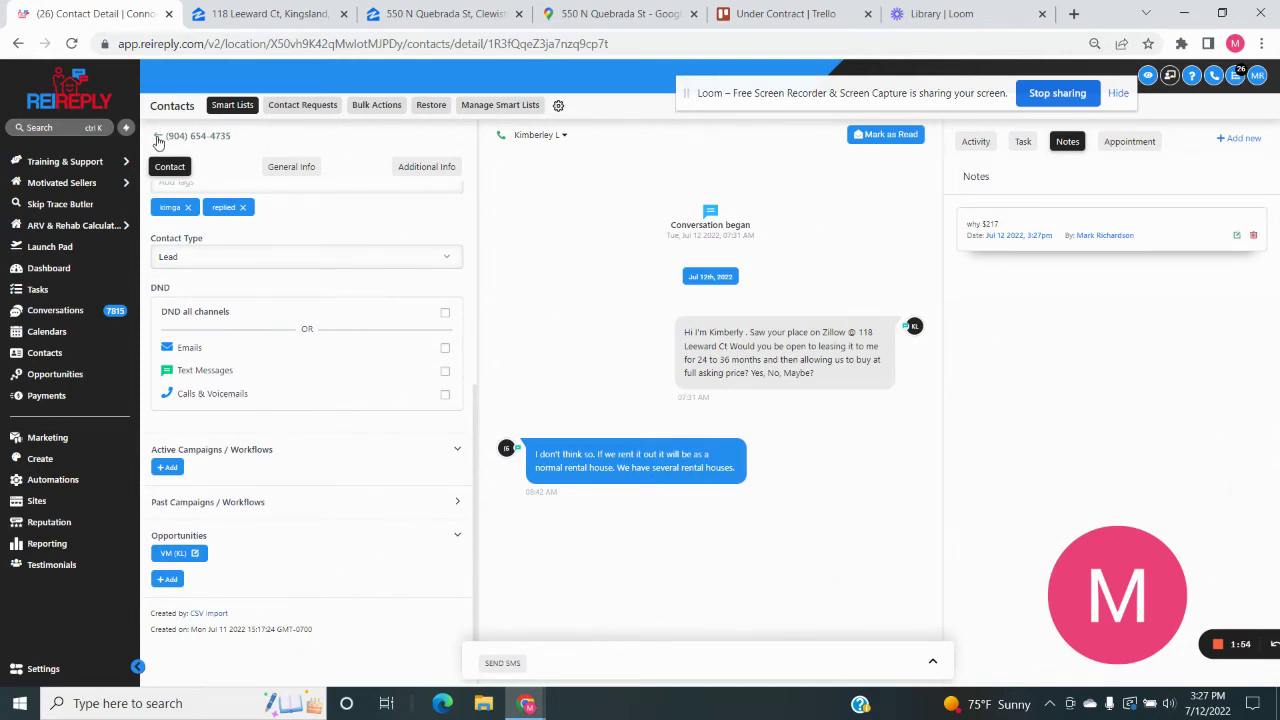
click(157, 138)
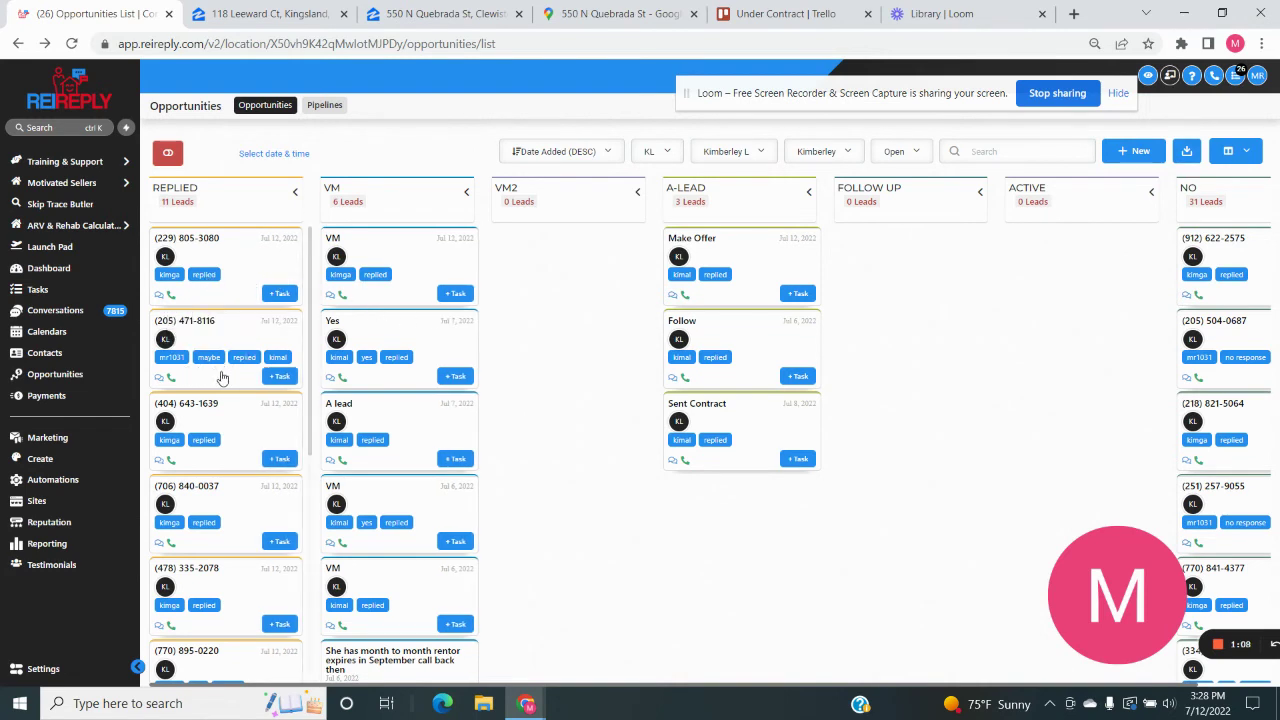
- Open the second Replied lead's contact record, then call the lead and hang up
click(160, 381)
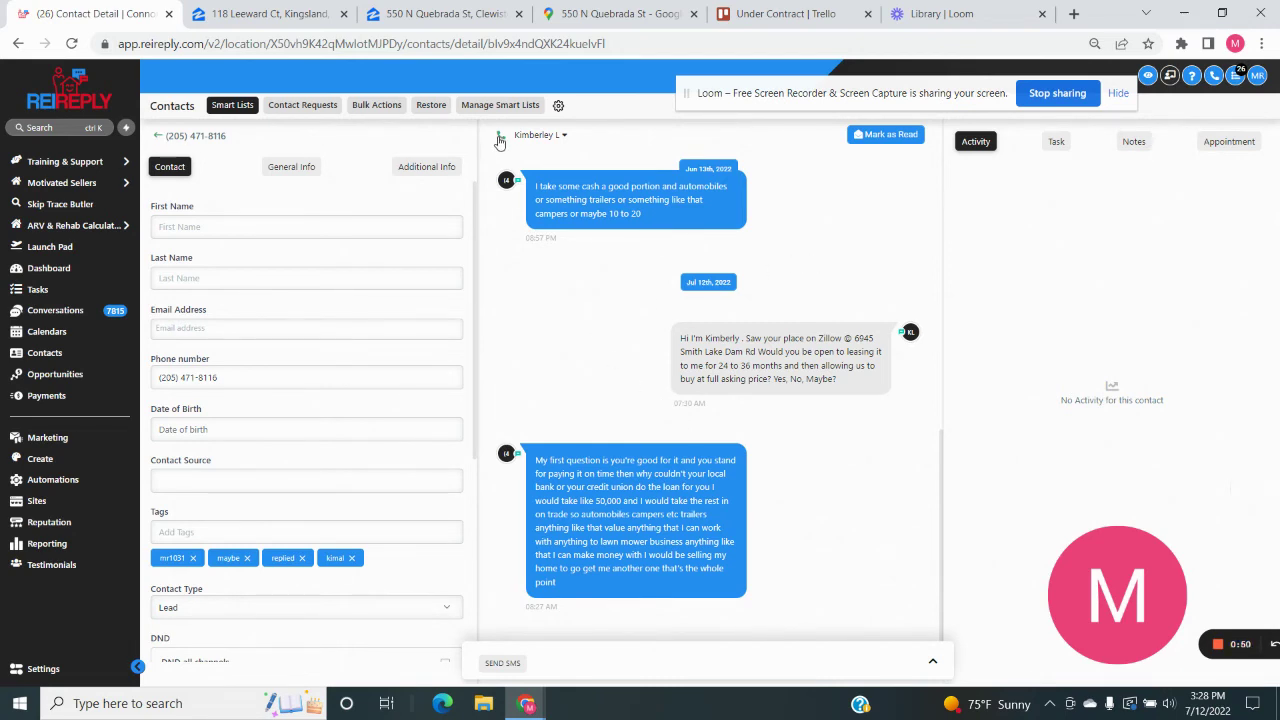
click(499, 140)
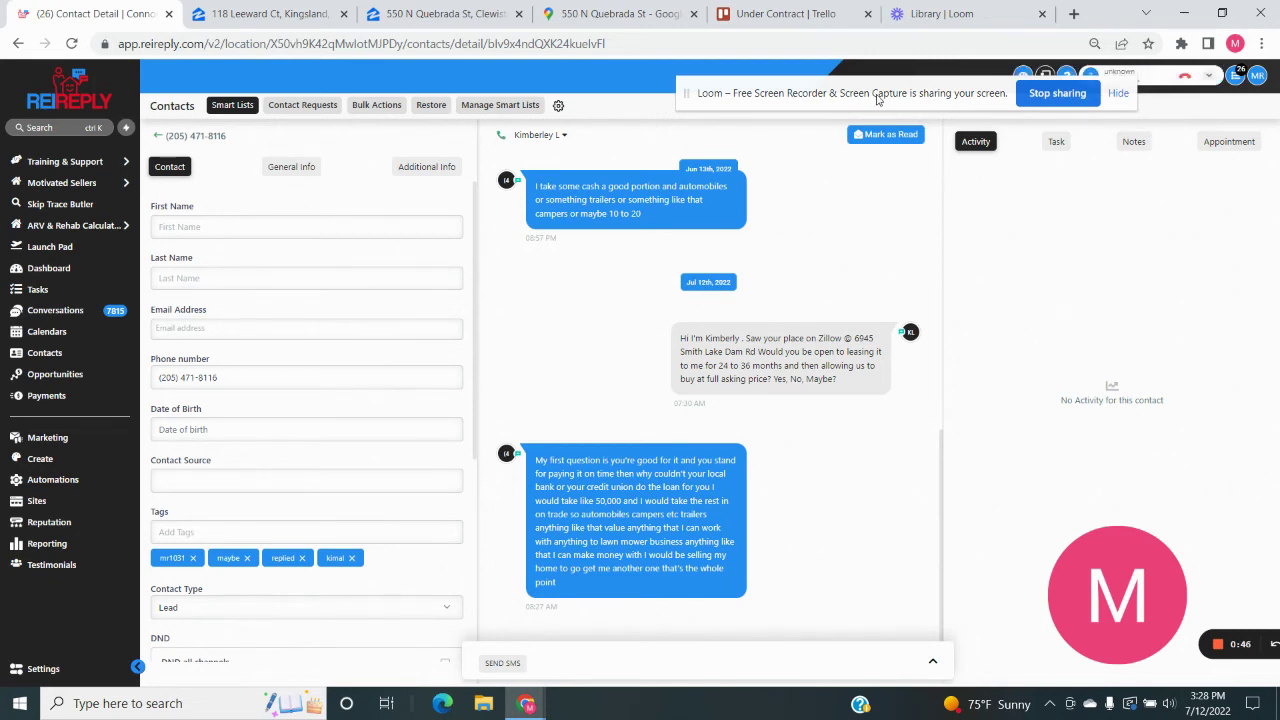
drag(879, 97, 1050, 474)
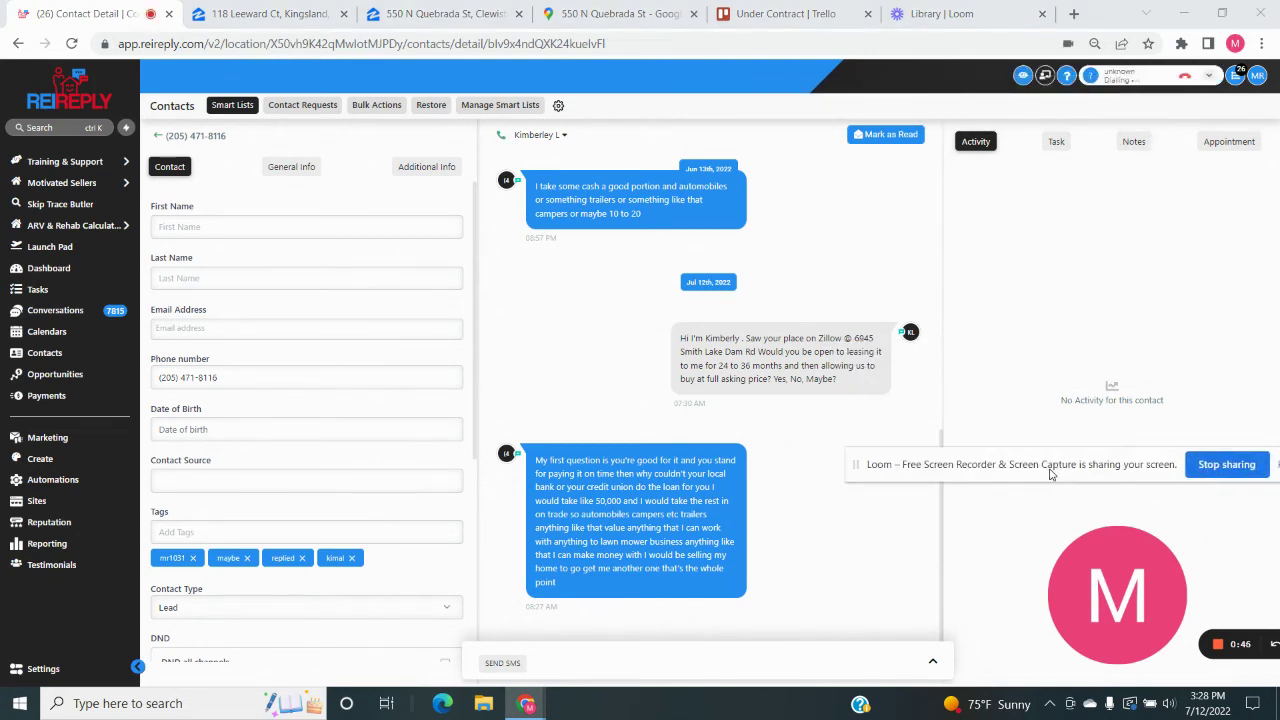
click(1185, 79)
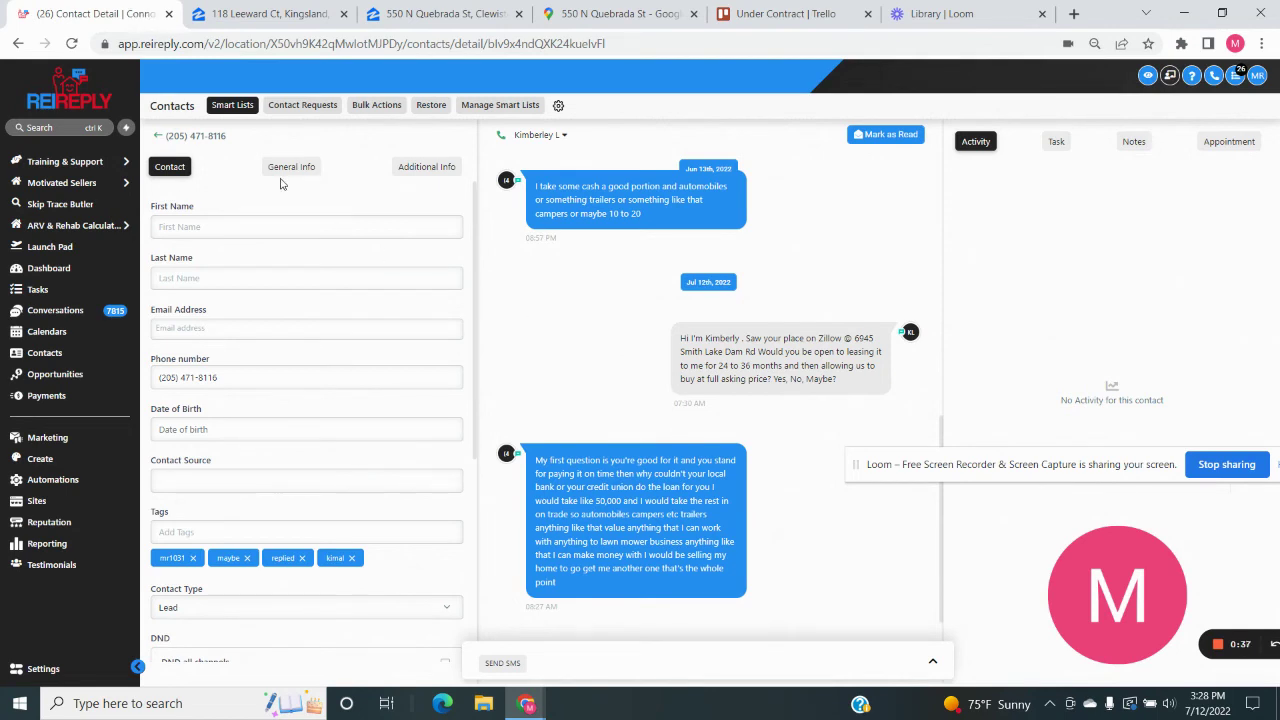
- Change the lead's first name to 'Send Offer' and save it
click(158, 231)
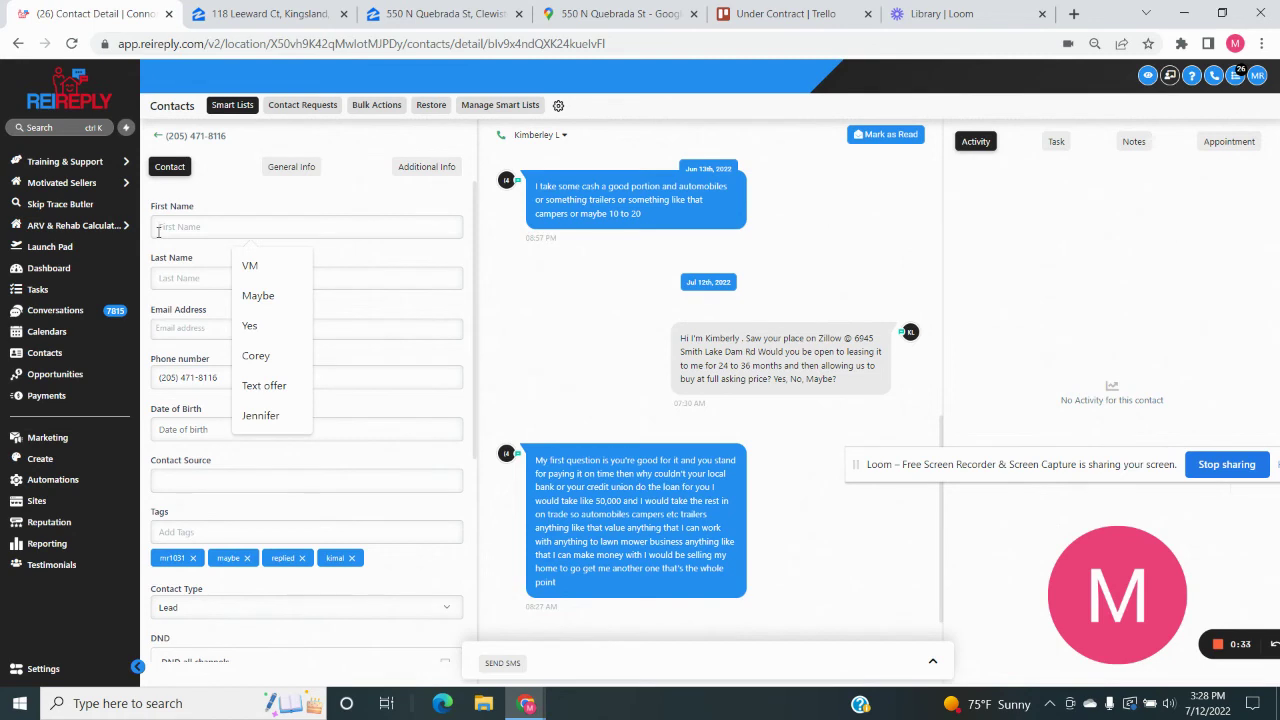
text(Sen)
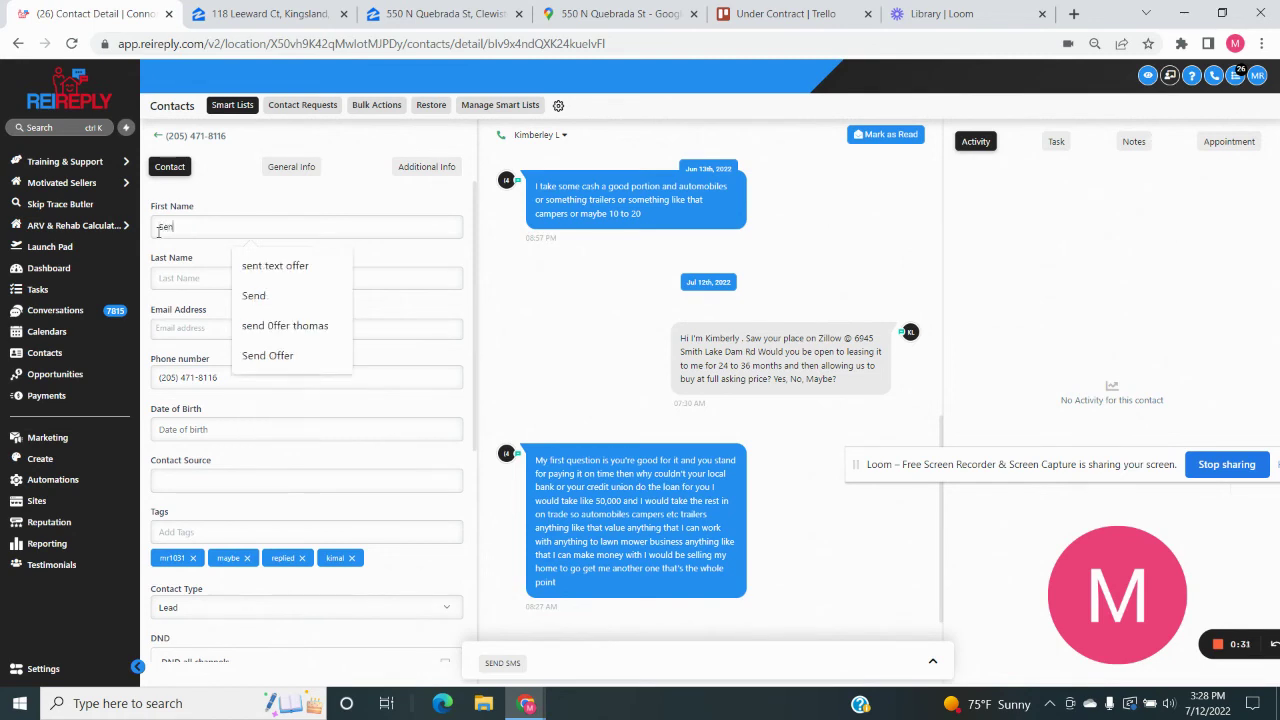
text(d Offer)
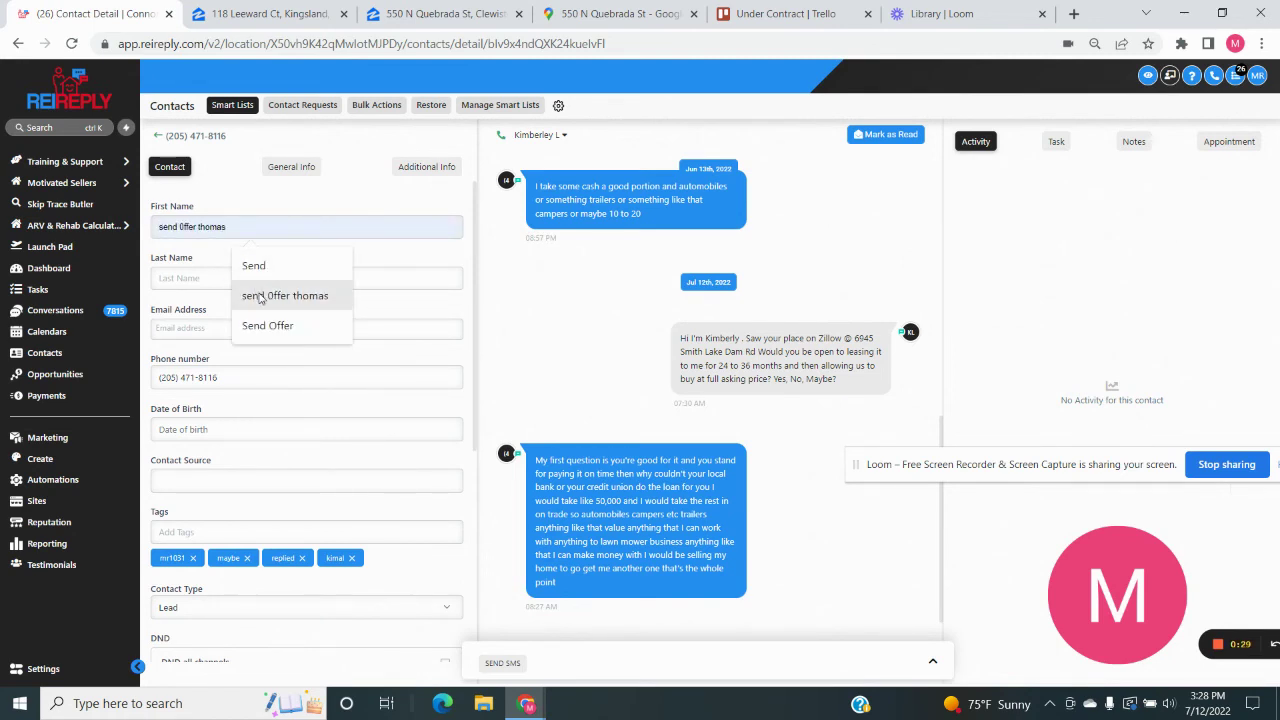
click(266, 328)
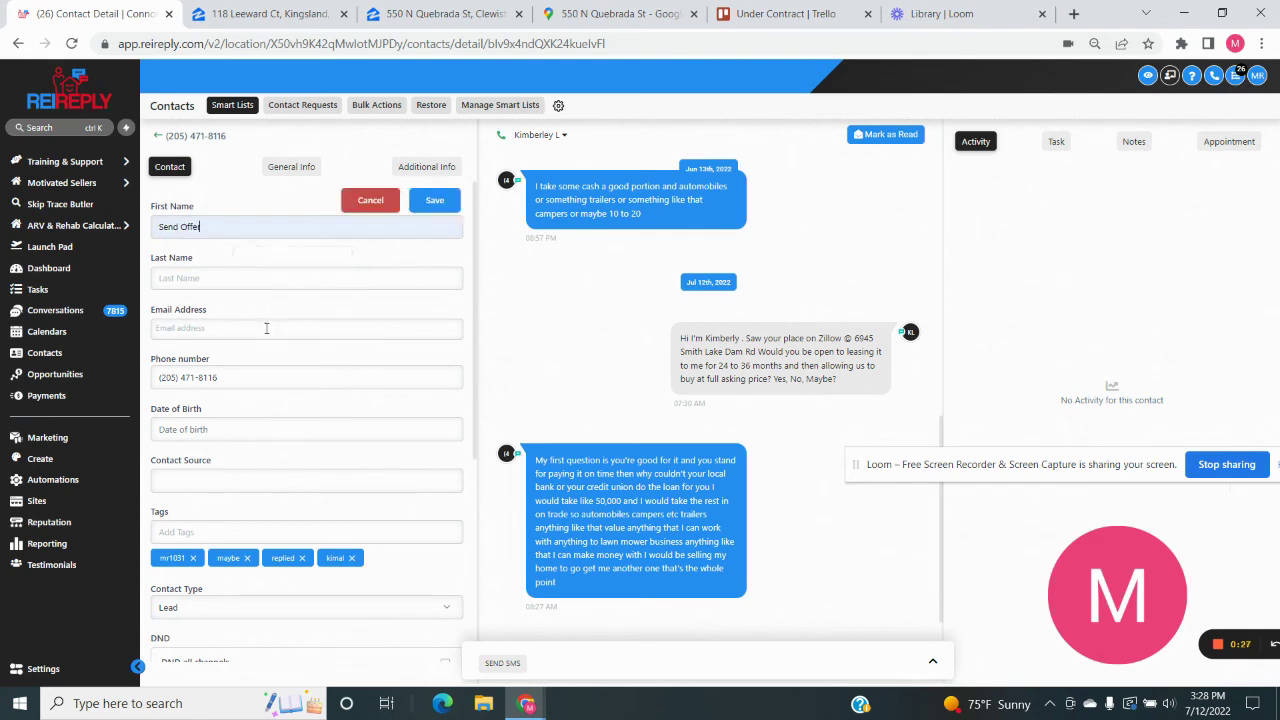
click(437, 202)
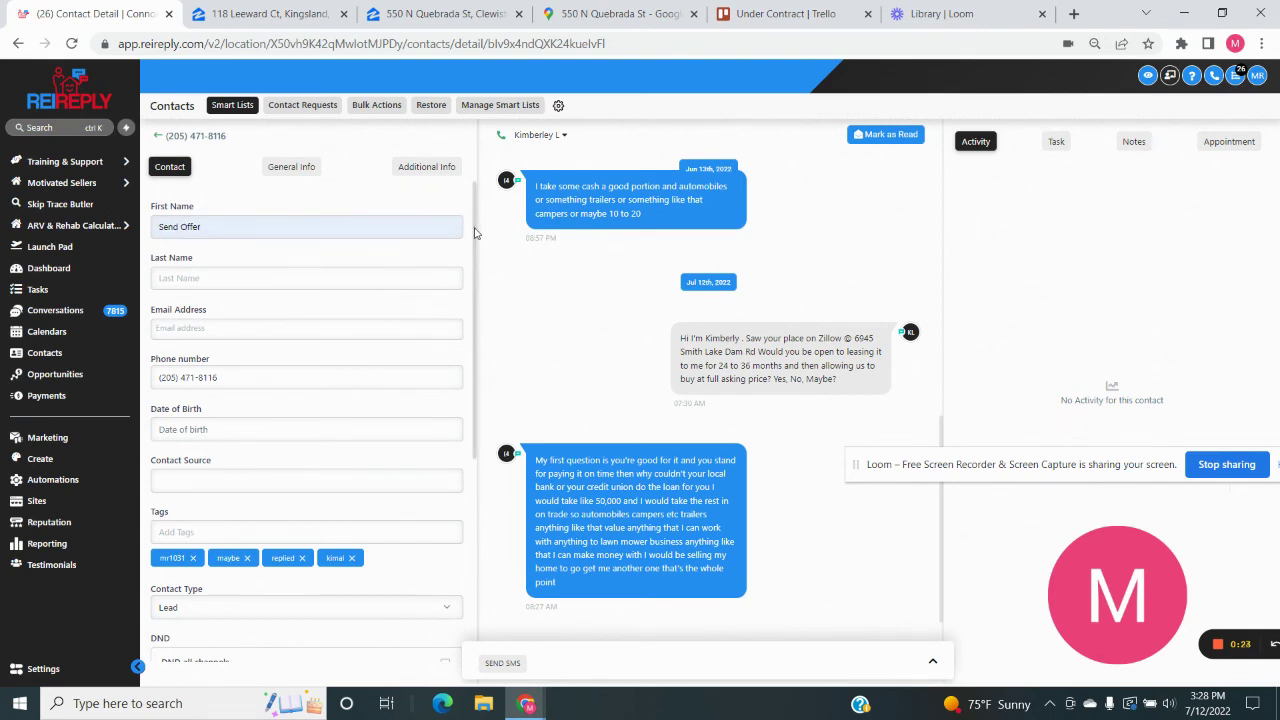
drag(475, 248, 457, 480)
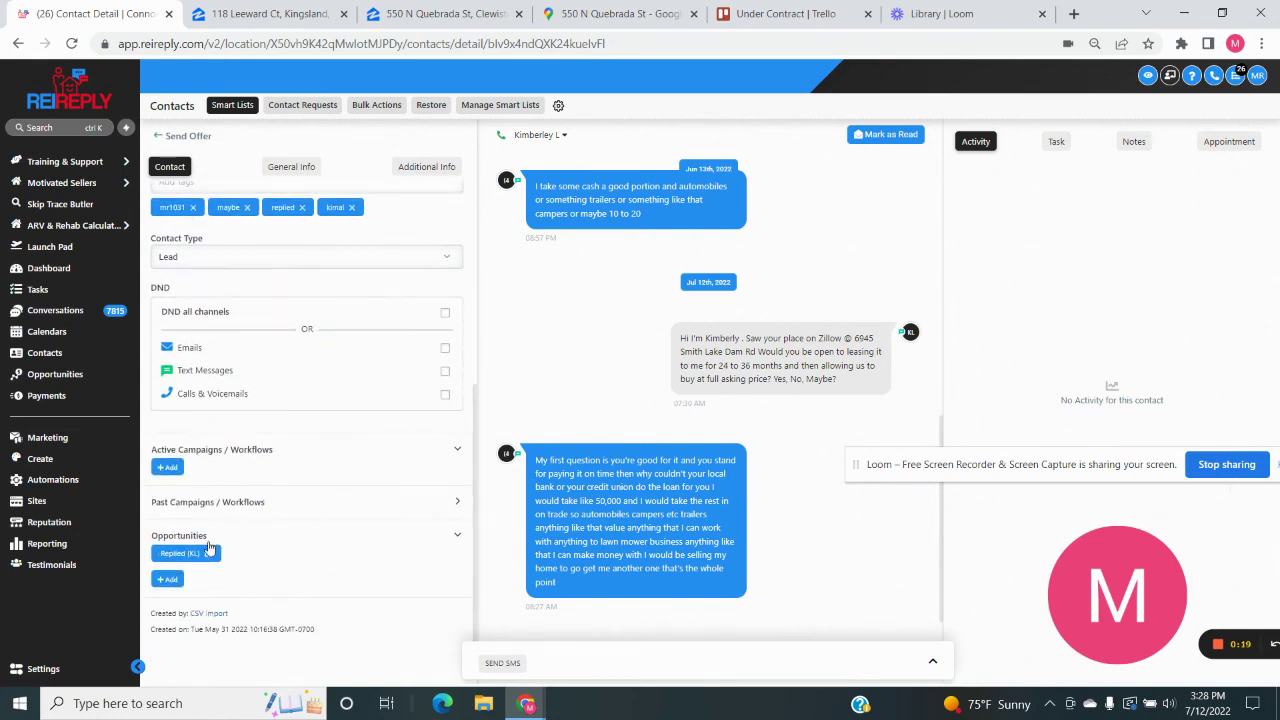
- Set the opportunity's stage to A-lead and its name to Make Offer, then update it
click(208, 554)
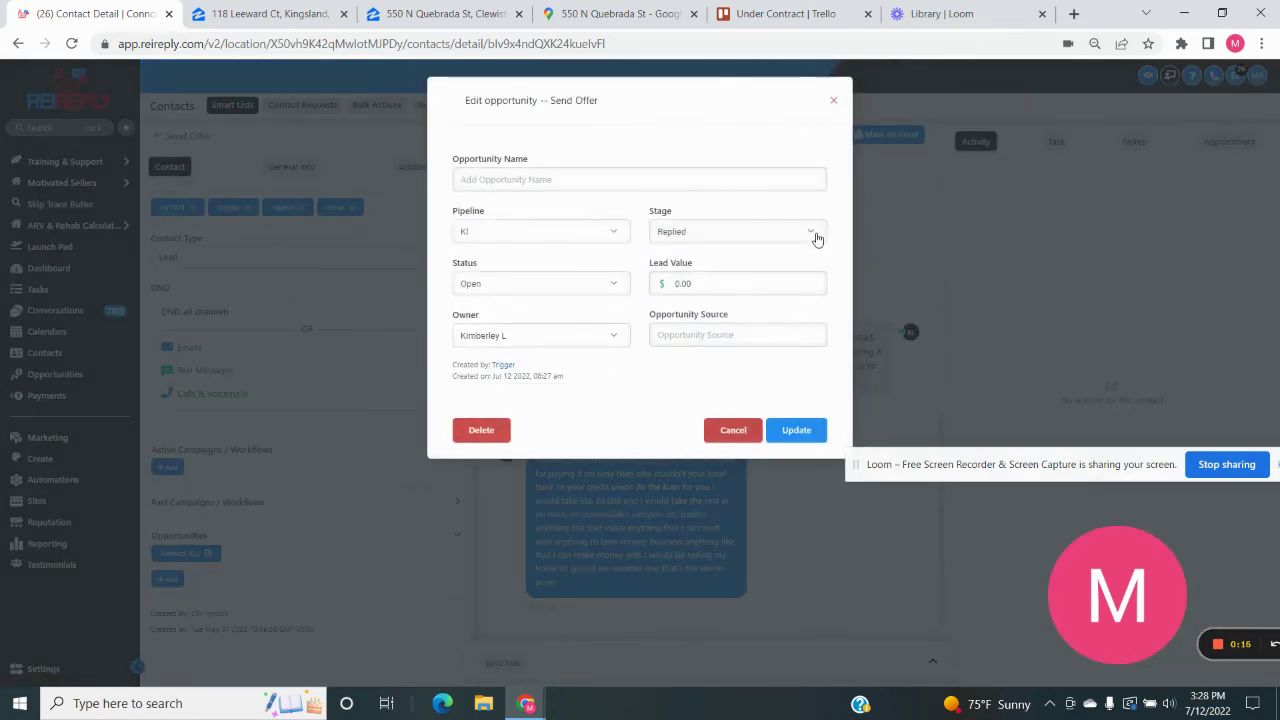
click(813, 234)
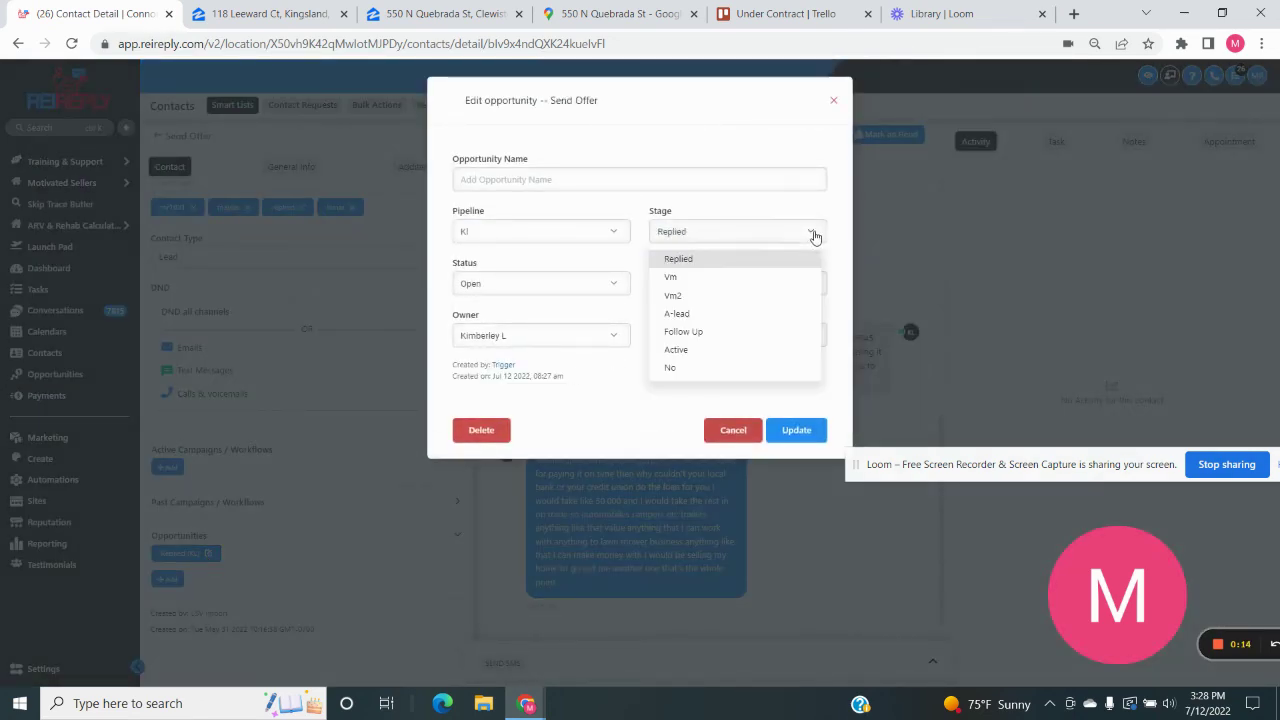
click(676, 313)
click(510, 181)
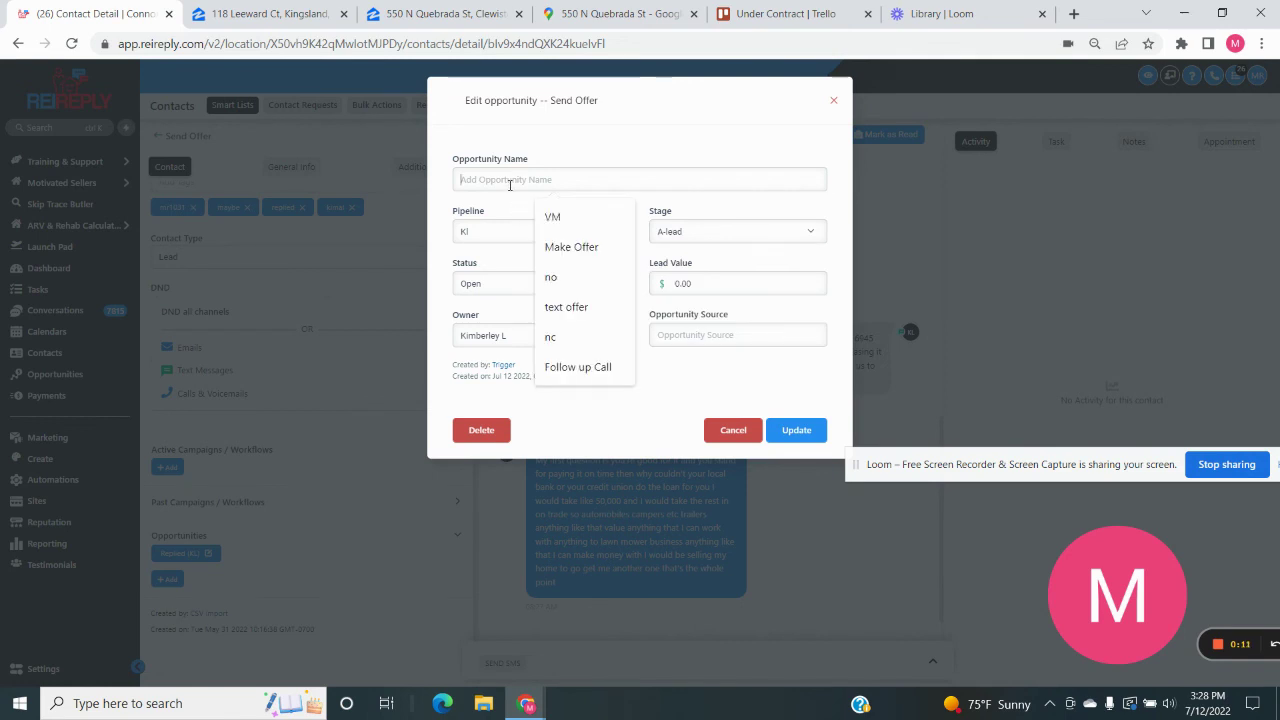
click(581, 250)
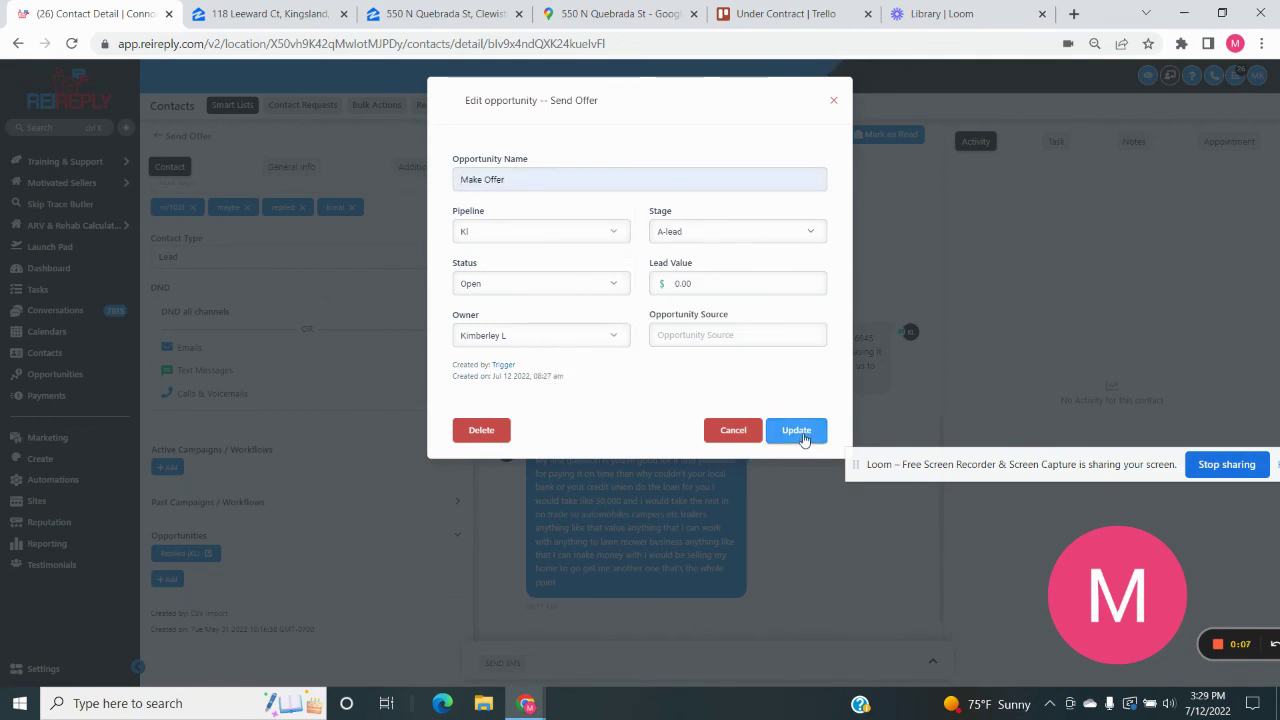
click(802, 438)
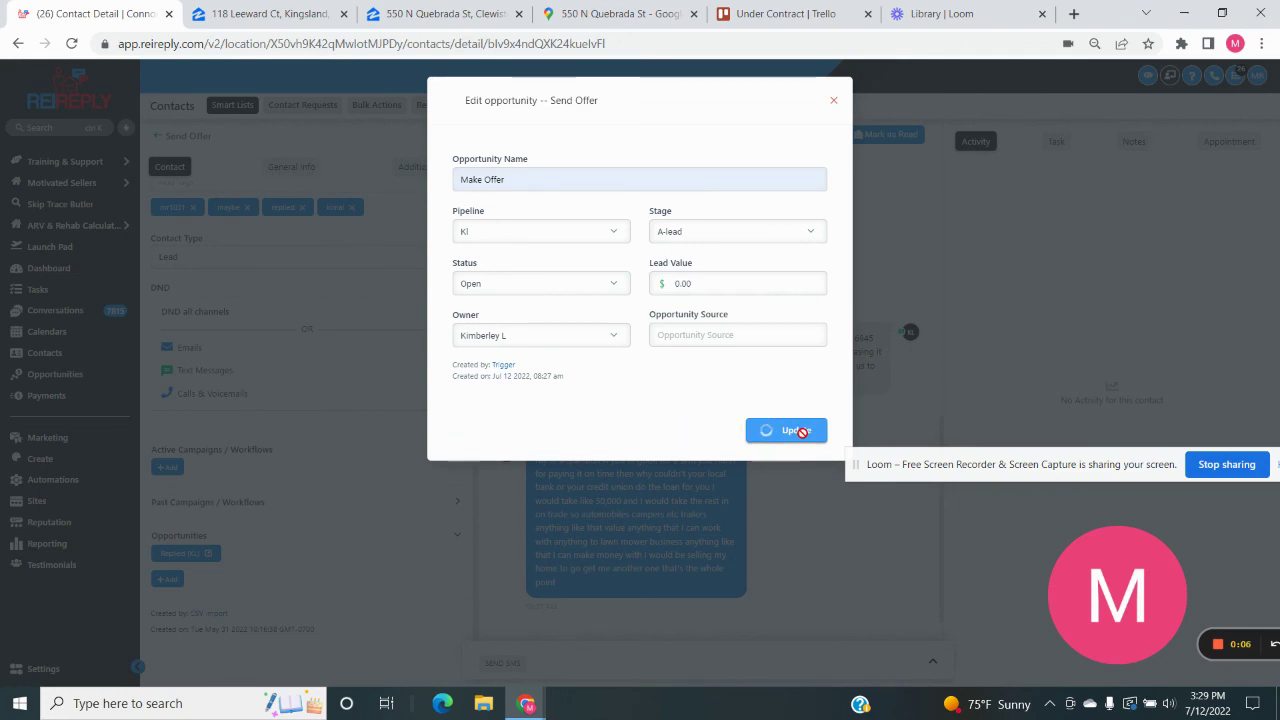